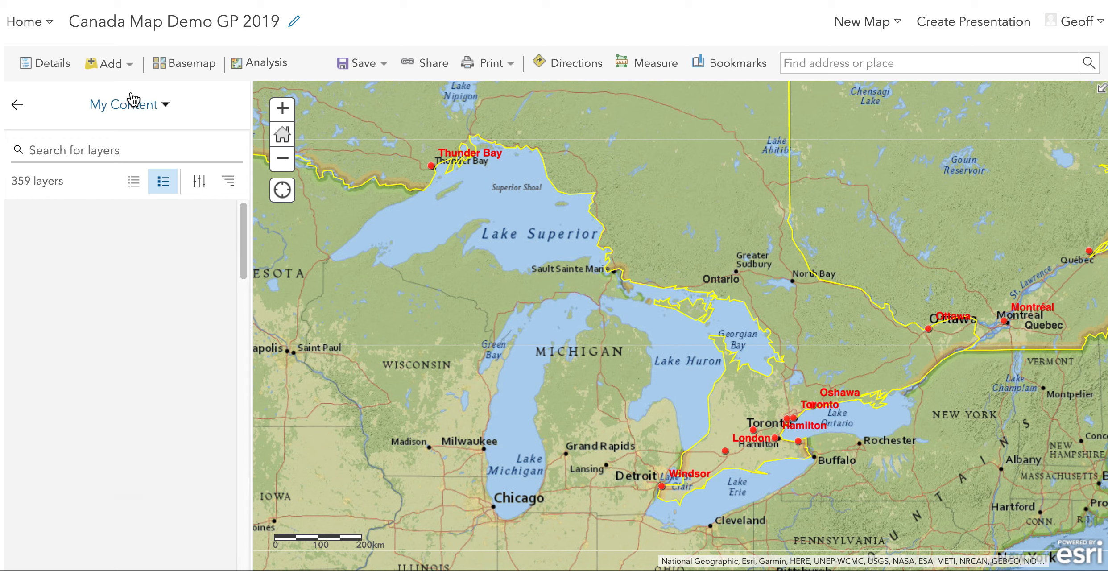
# Step: Check the details of the first Great Lakes feature layer in My Content, add it to the map, and return to the contents list
pyautogui.click(164, 106)
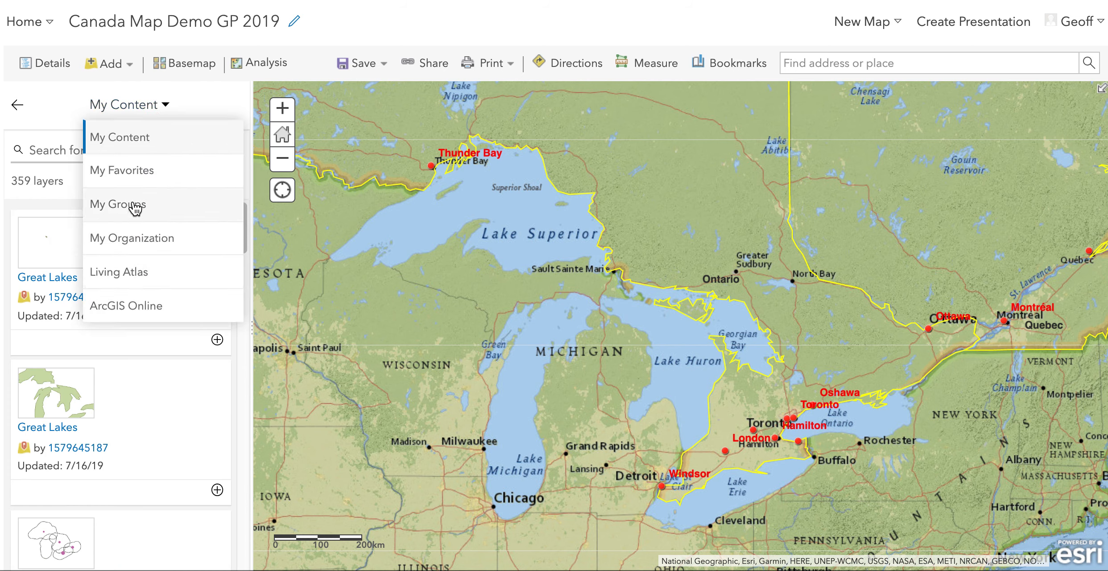
pyautogui.click(133, 146)
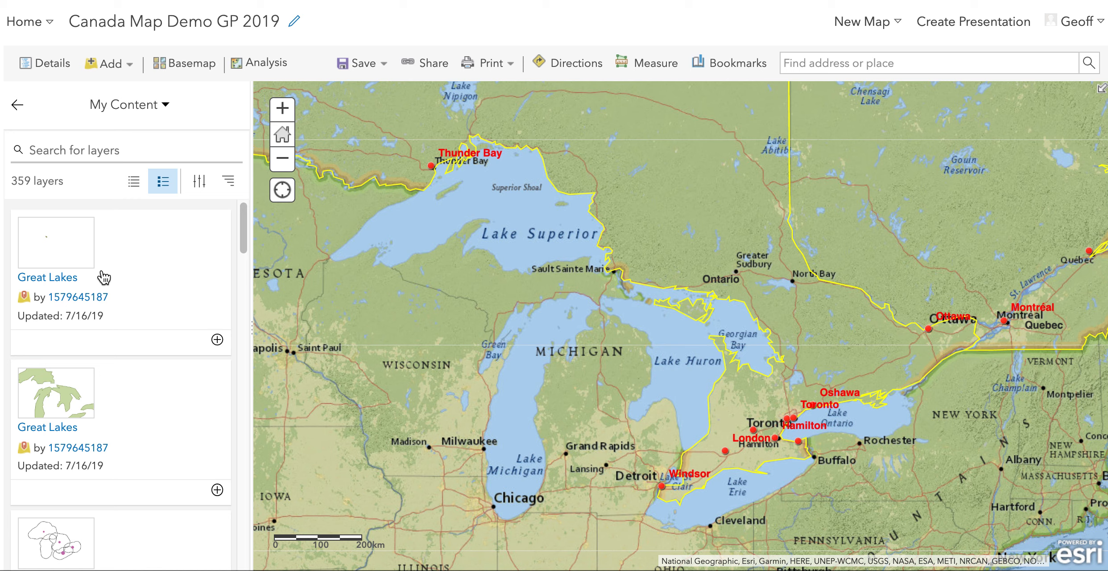
pyautogui.click(65, 280)
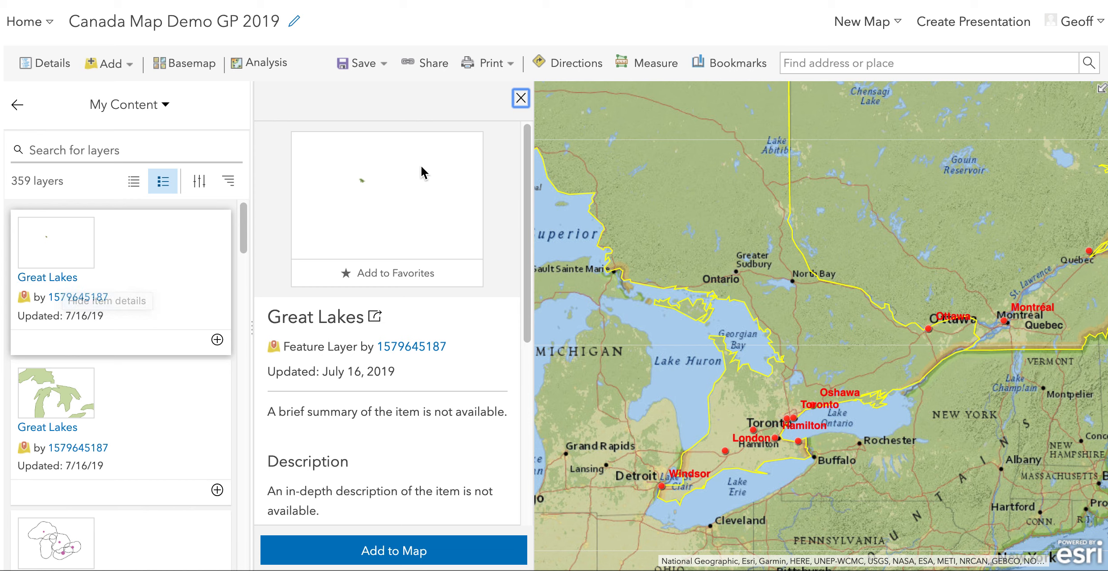
pyautogui.scroll(-10, 379, 436)
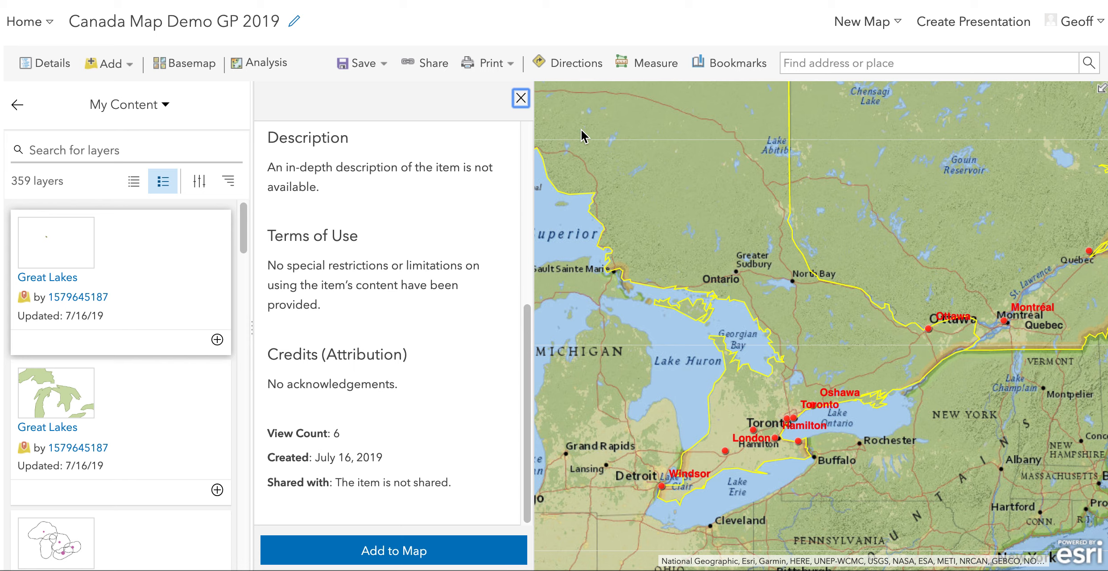
pyautogui.click(520, 99)
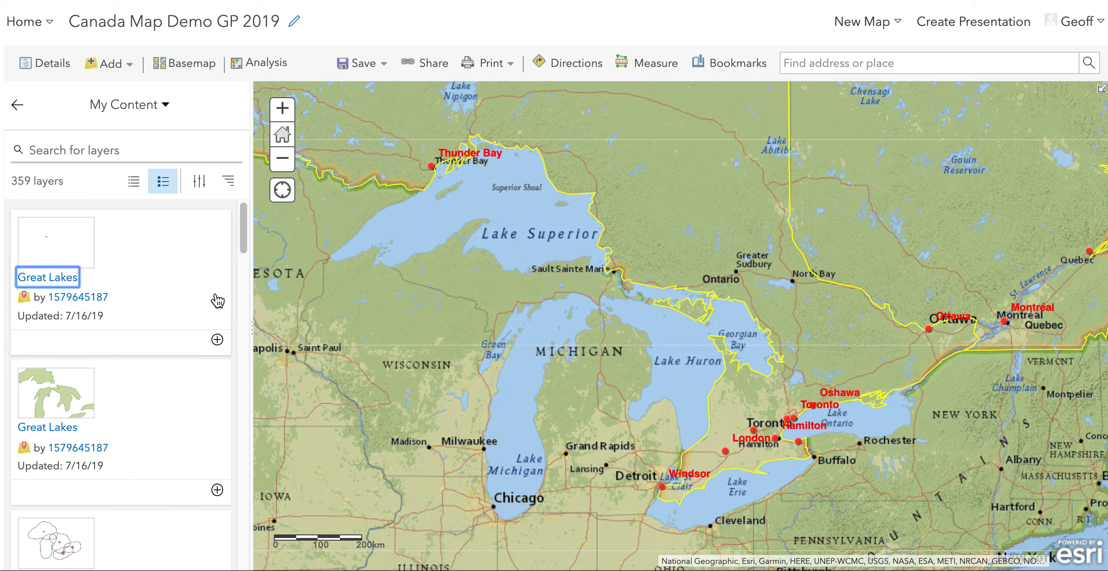
pyautogui.click(218, 341)
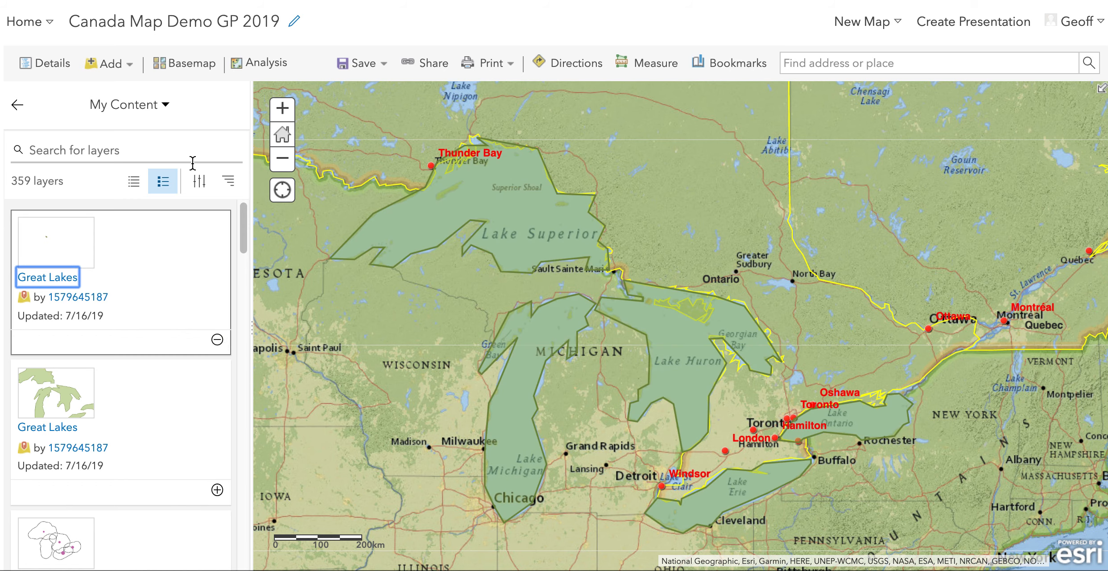
pyautogui.click(18, 107)
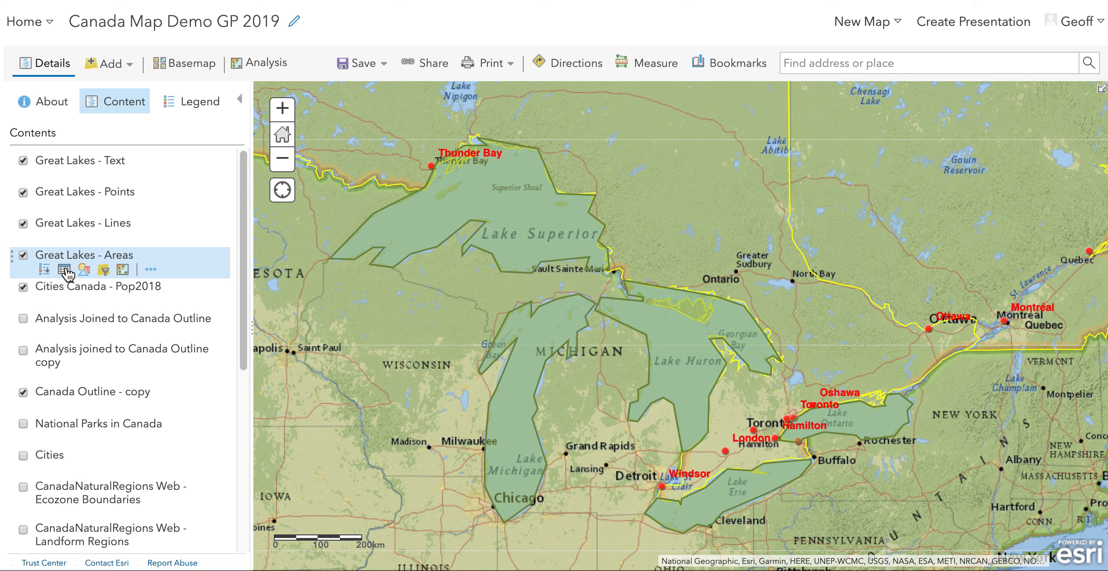
# Step: Examine the attribute table of the Great Lakes - Areas layer, including the Mean_Depth_m field, and close it
pyautogui.click(66, 270)
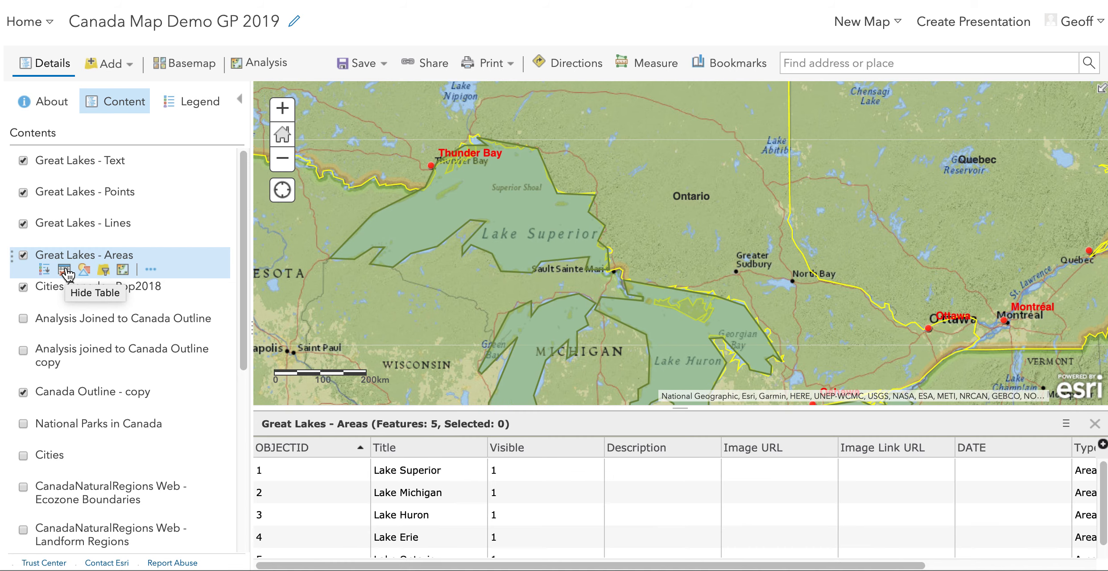
pyautogui.hscroll(3, 827, 560)
pyautogui.hscroll(3, 827, 560)
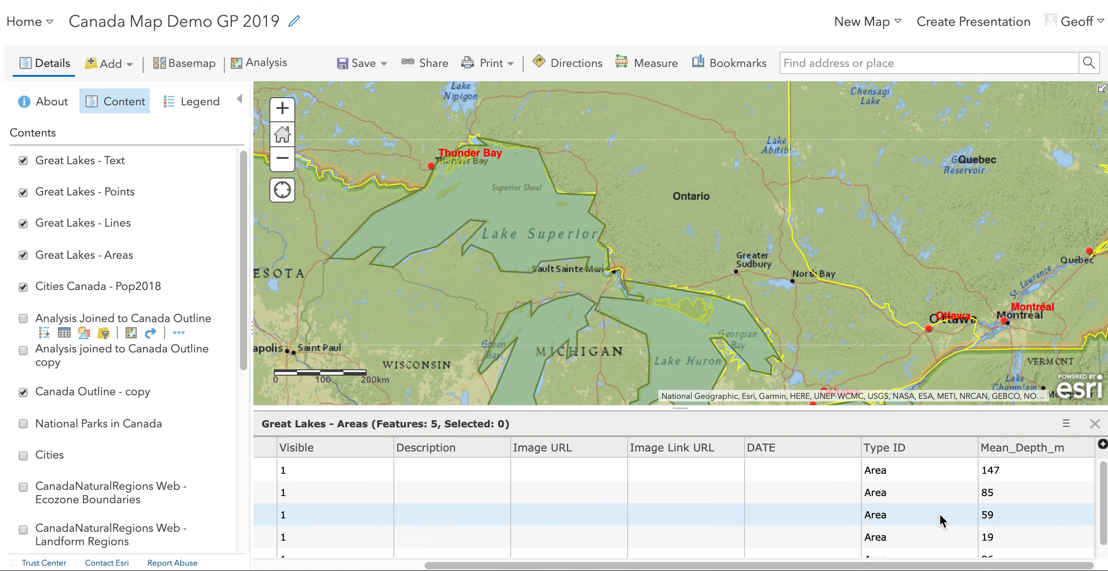
pyautogui.scroll(-1, 939, 513)
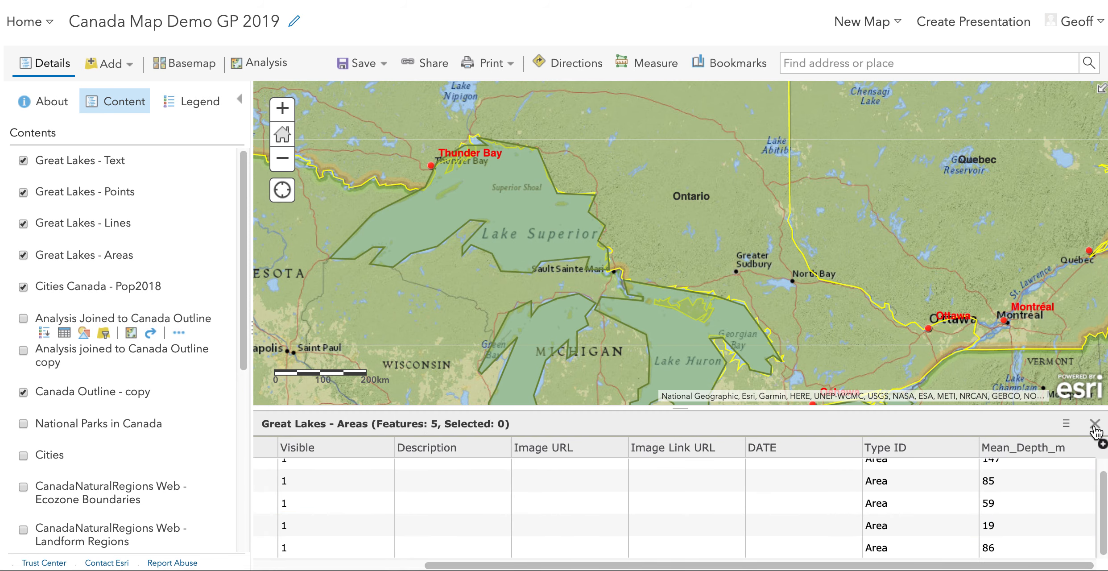
pyautogui.click(1095, 425)
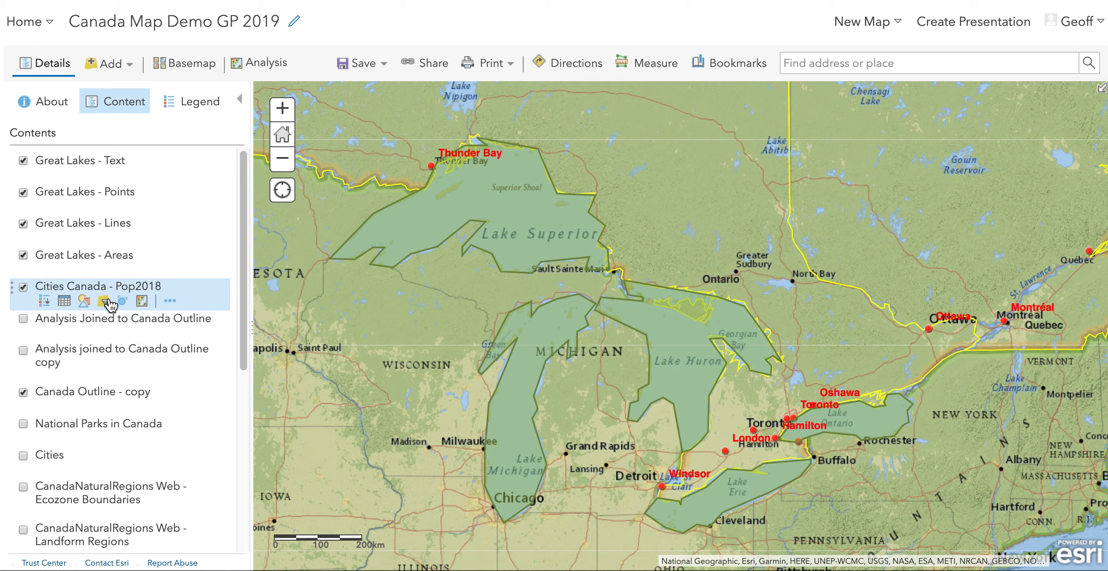
pyautogui.click(84, 301)
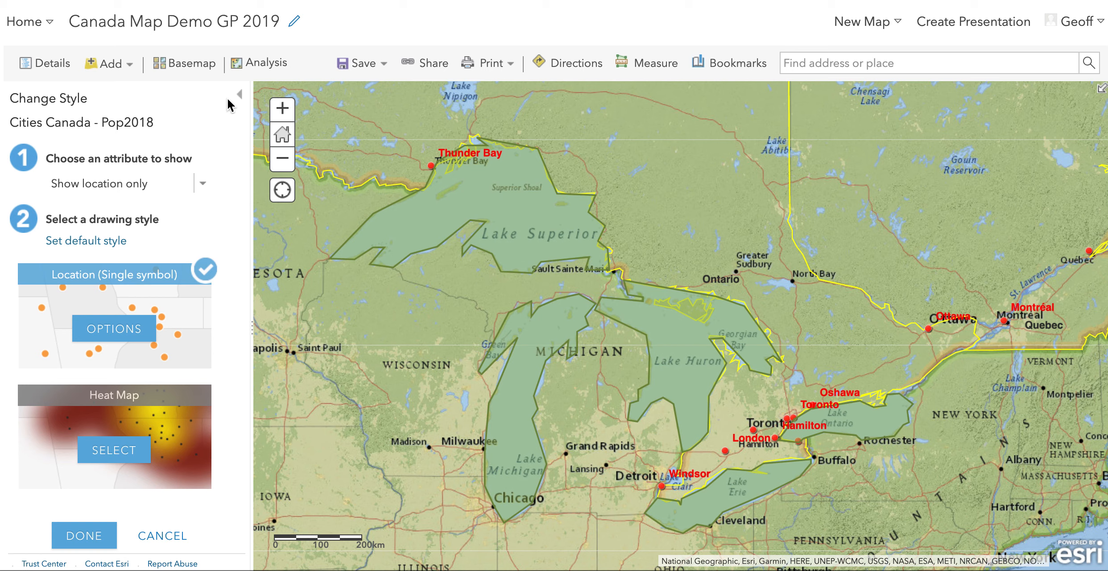
pyautogui.click(163, 536)
# Step: Show the Great Lakes - Areas attribute table and style the layer by Mean_Depth_m with Counts and Amounts (Color)
pyautogui.moveTo(148, 263)
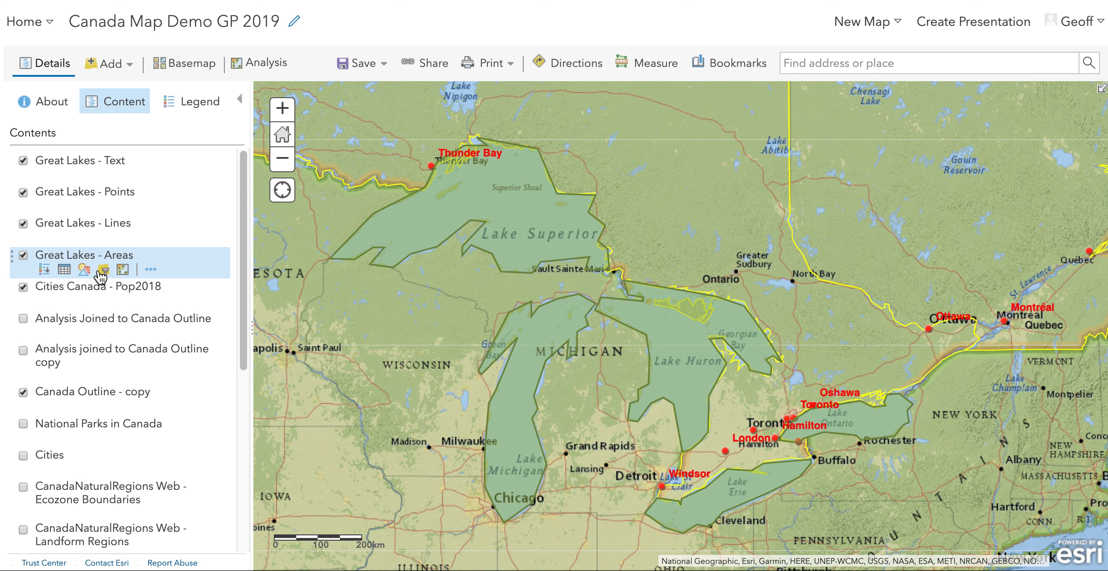
pyautogui.click(66, 270)
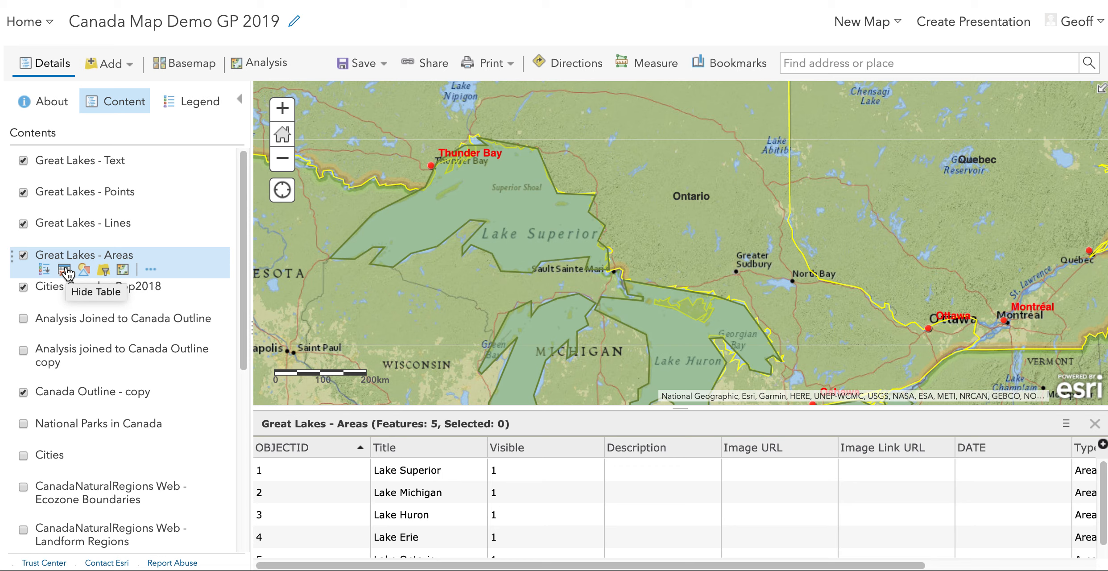
pyautogui.click(84, 270)
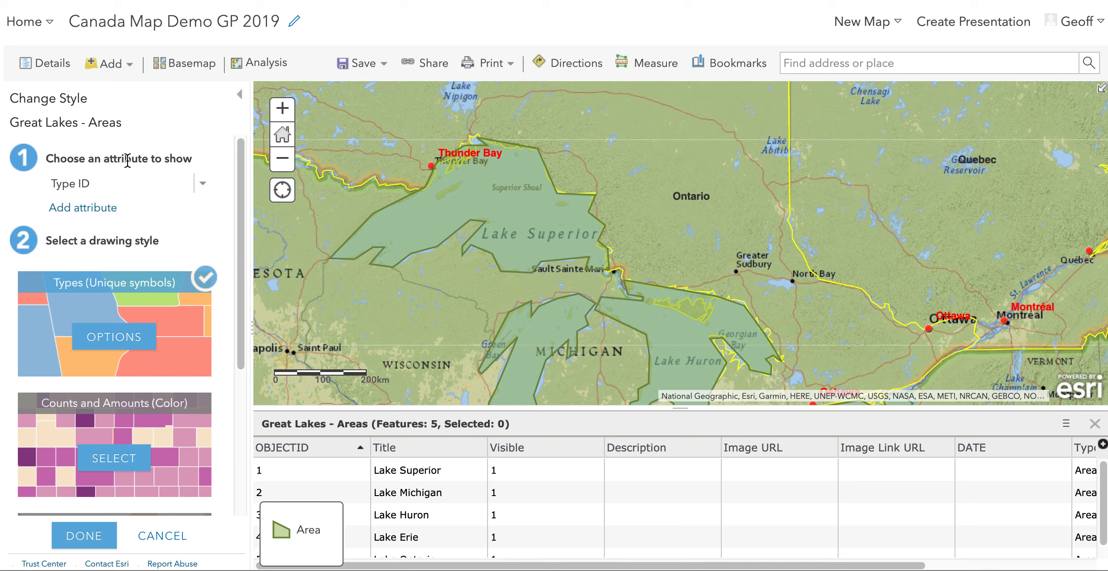
pyautogui.click(203, 183)
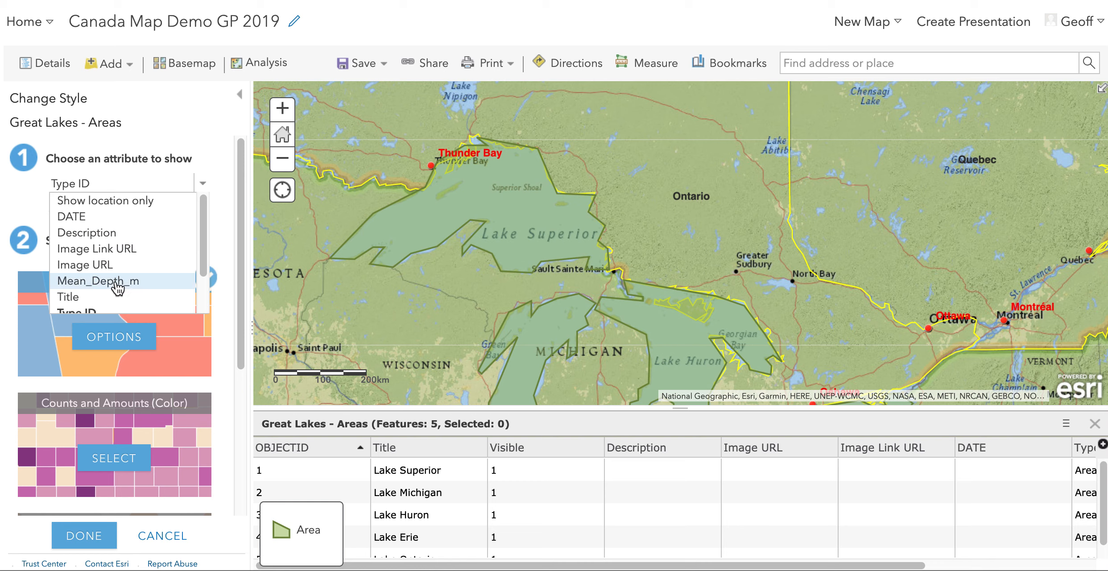
pyautogui.click(116, 286)
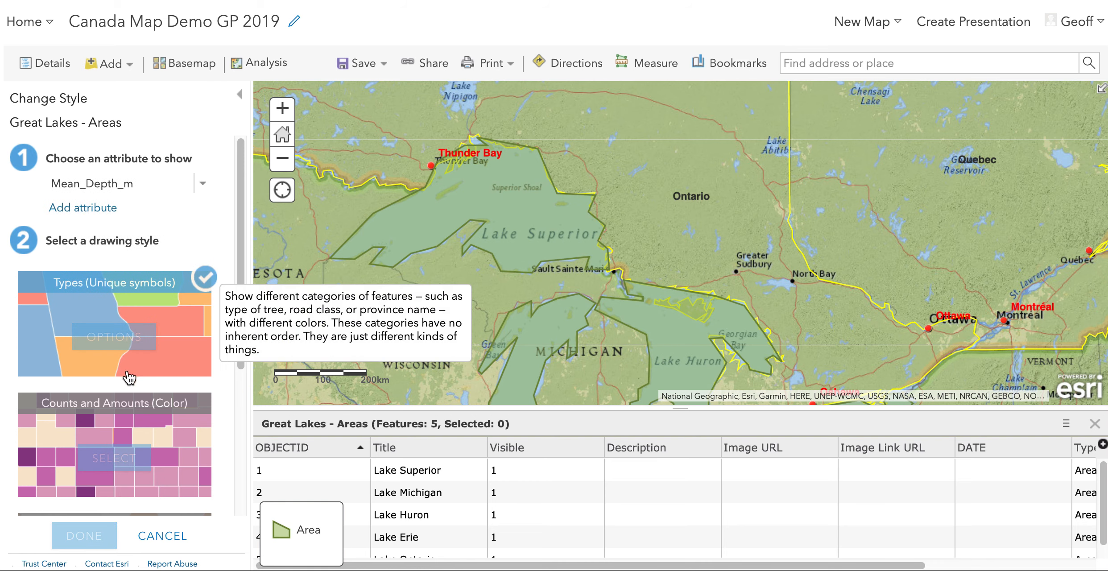
pyautogui.moveTo(136, 367)
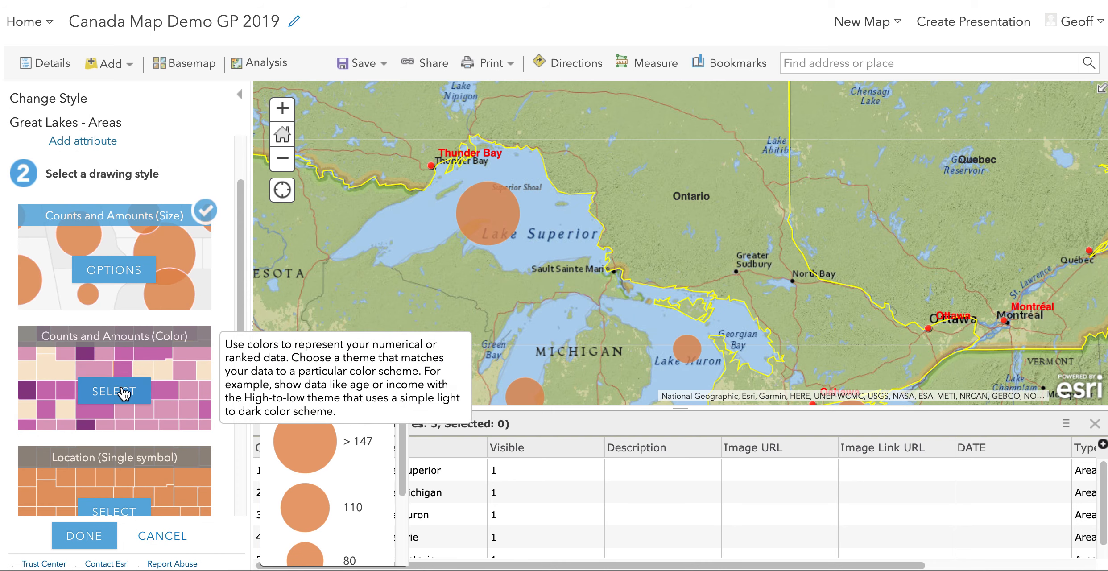
pyautogui.click(122, 385)
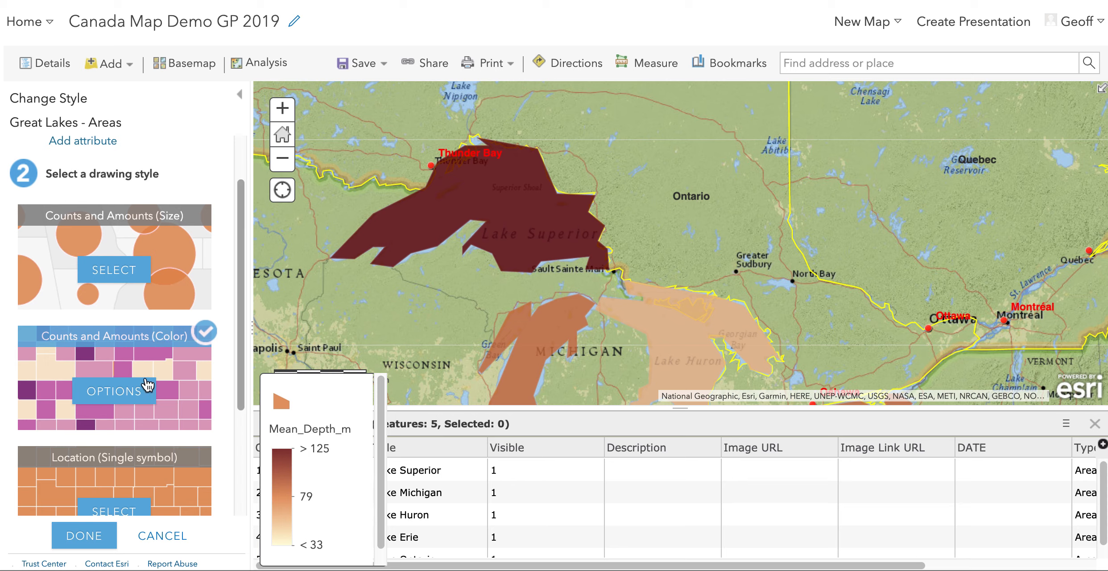
# Step: Fill the Mean_Depth_m symbols with a blue color ramp, flipped so the darkest blue marks the deepest lakes
pyautogui.moveTo(121, 385)
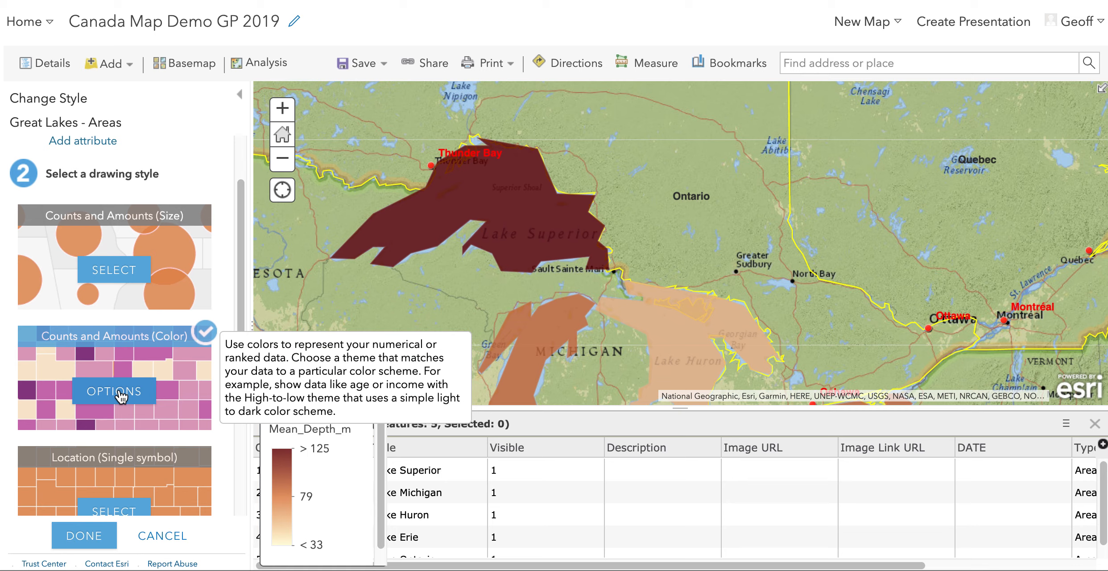
pyautogui.click(119, 395)
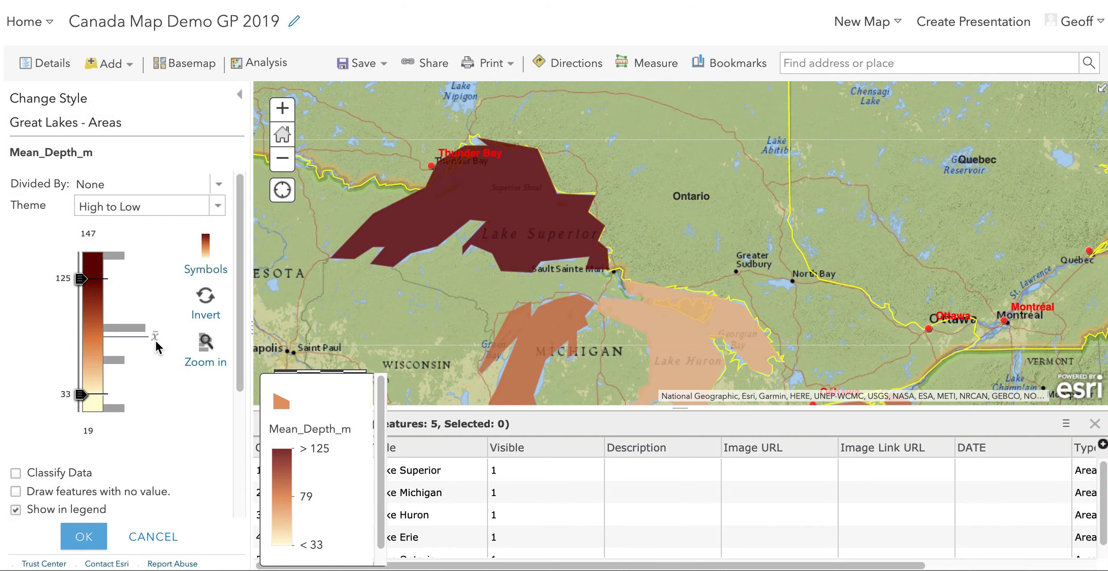
pyautogui.click(206, 246)
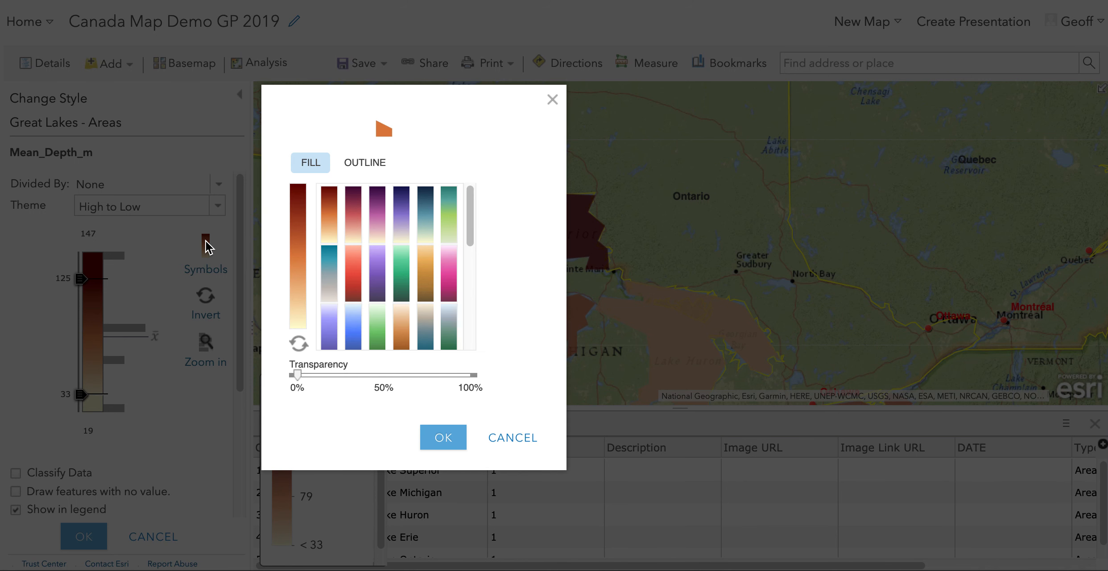
pyautogui.click(355, 332)
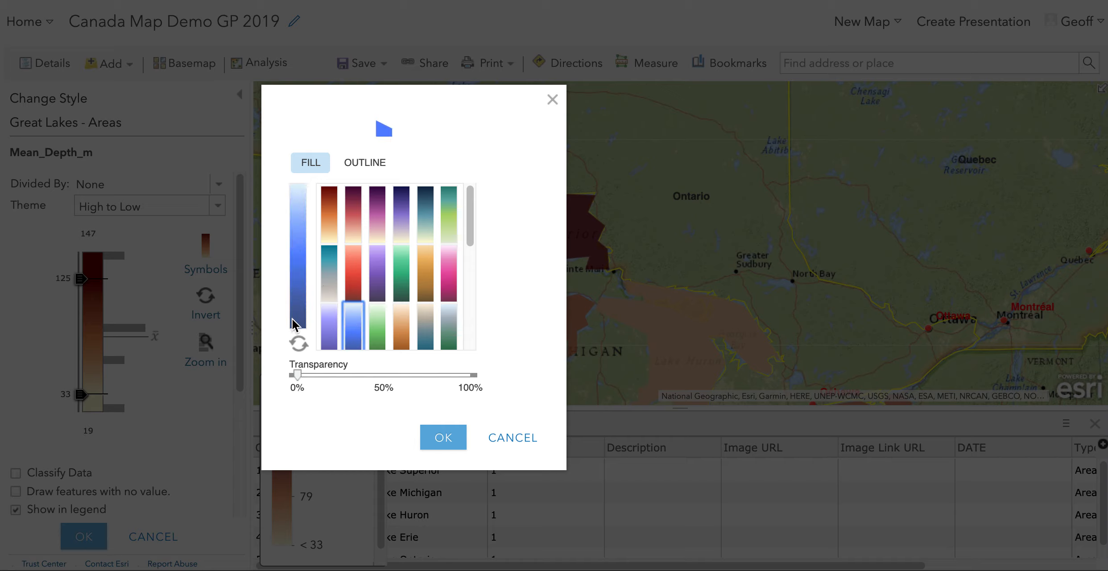
pyautogui.click(299, 346)
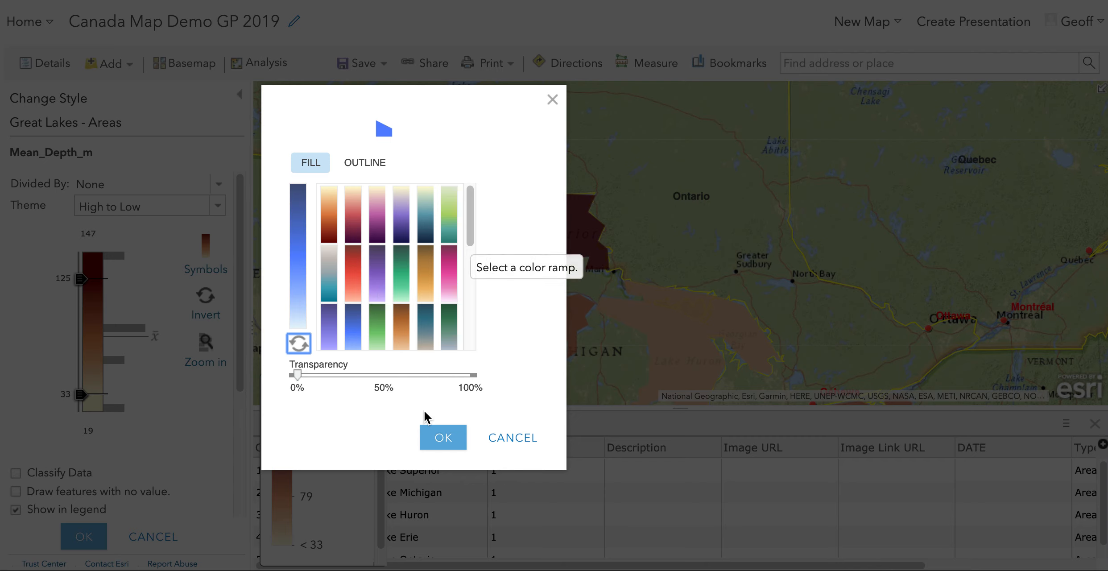
pyautogui.click(442, 440)
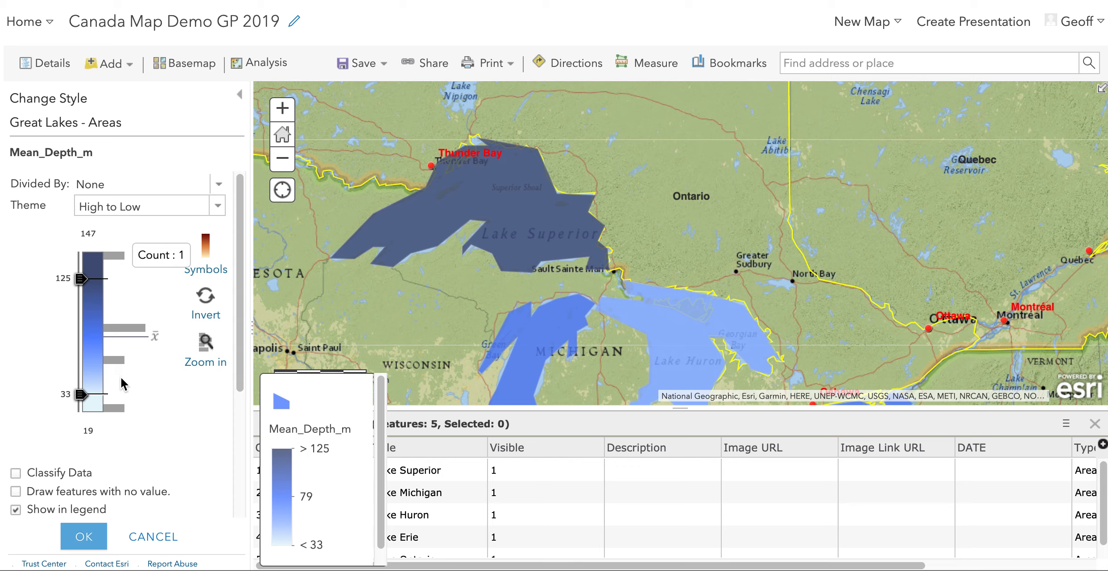
# Step: Classify the Mean_Depth_m data into 5 Equal Interval classes and apply the style to Great Lakes - Areas
pyautogui.scroll(-2, 33, 455)
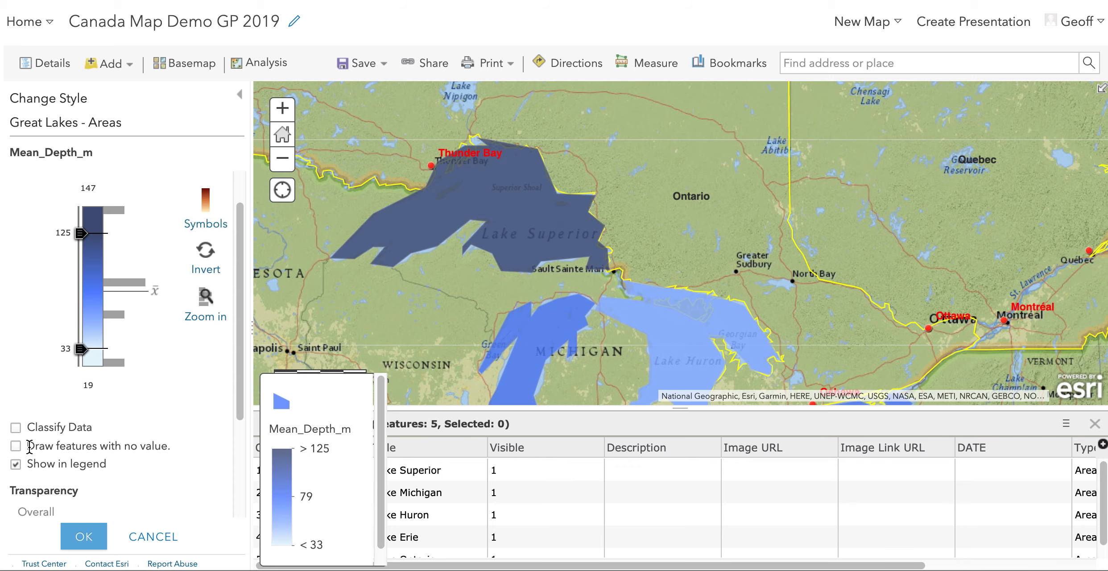
pyautogui.click(15, 427)
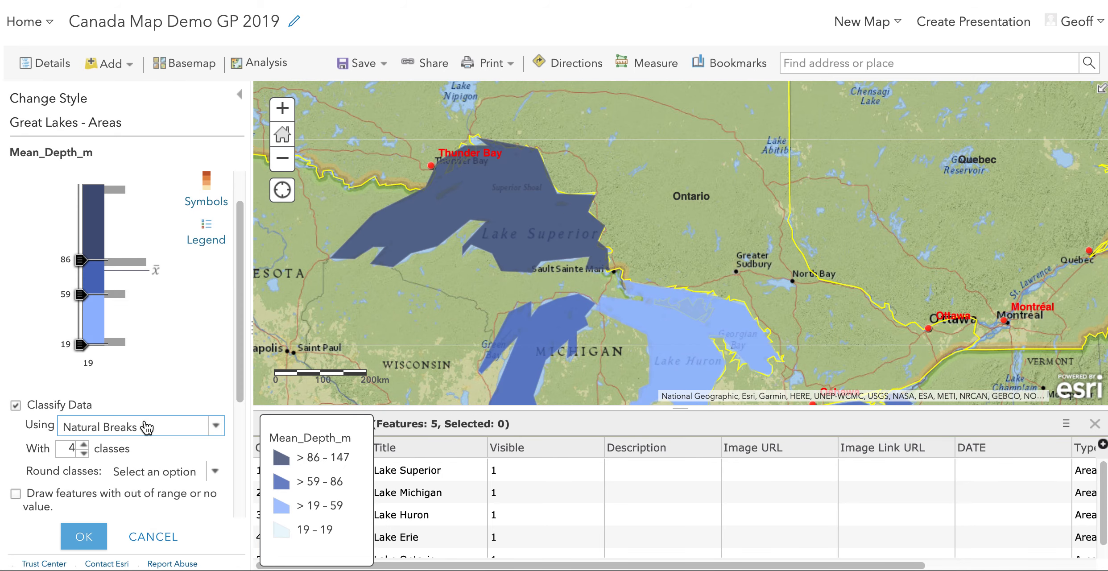
pyautogui.click(217, 427)
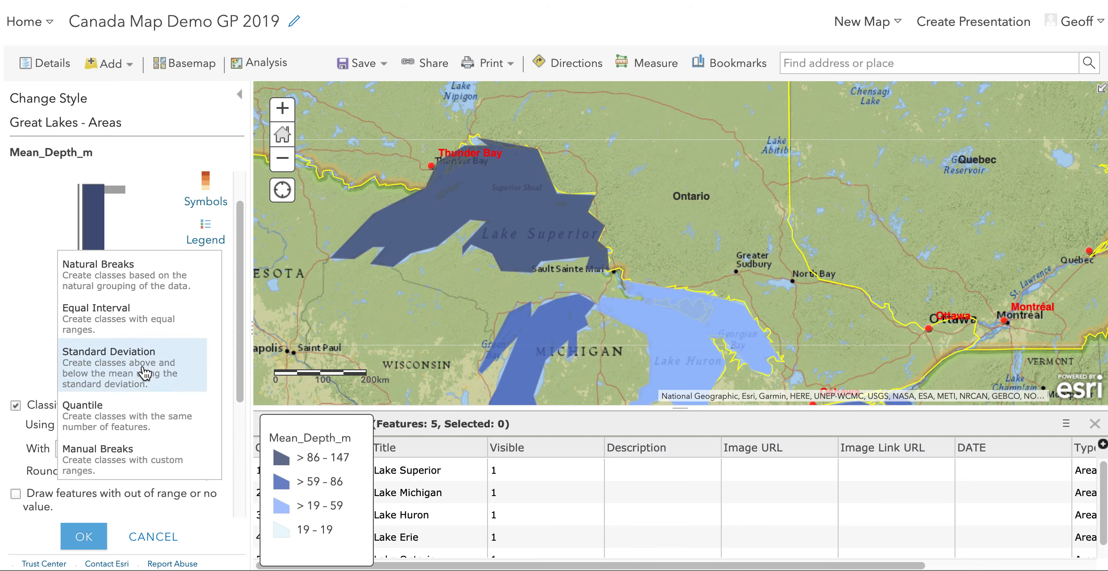
pyautogui.click(131, 319)
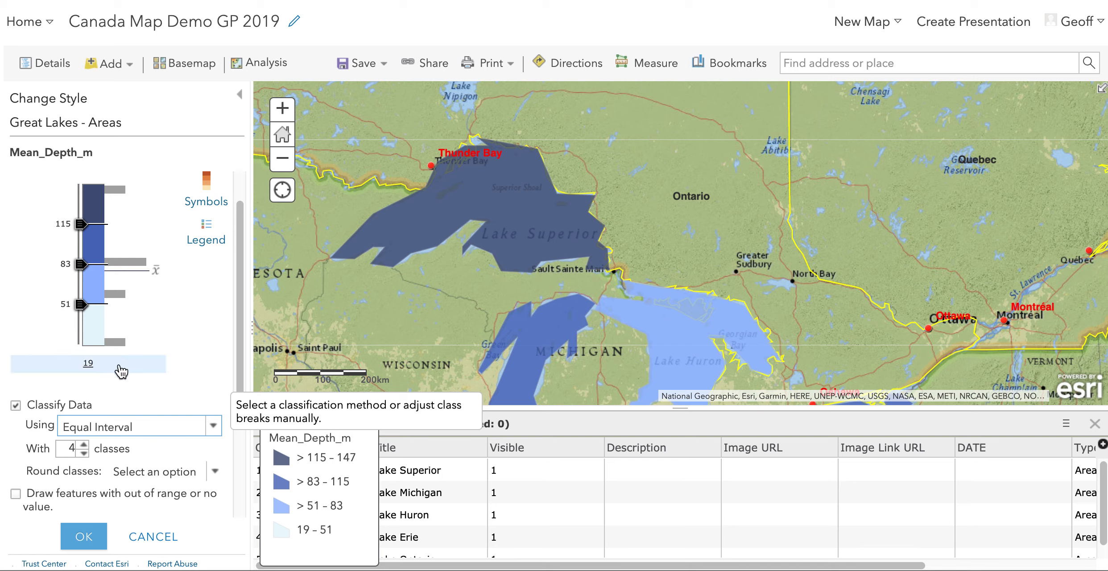
pyautogui.click(83, 445)
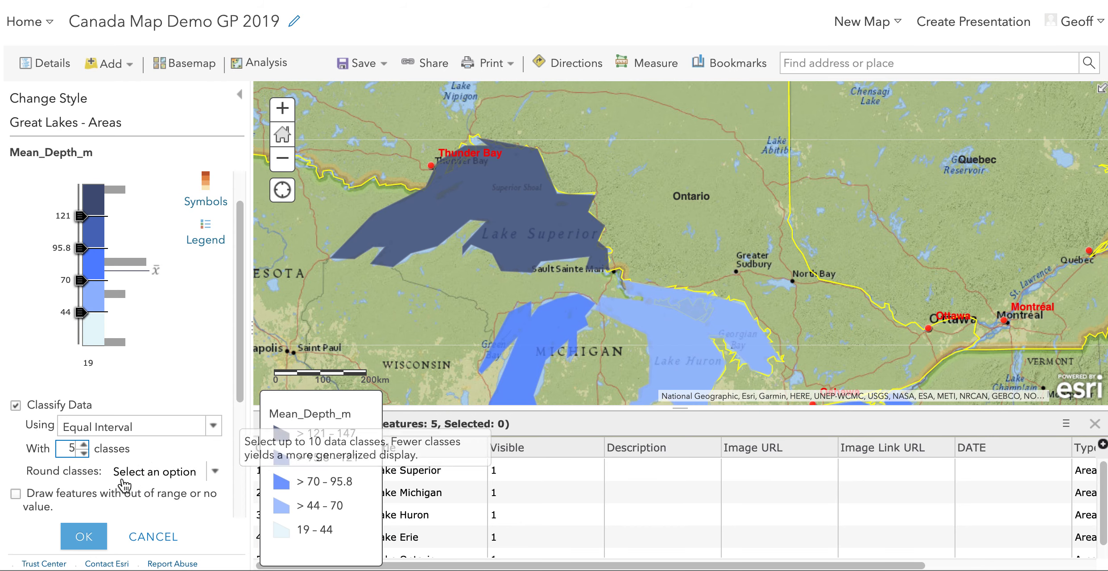
pyautogui.scroll(-2, 158, 456)
pyautogui.scroll(4, 161, 453)
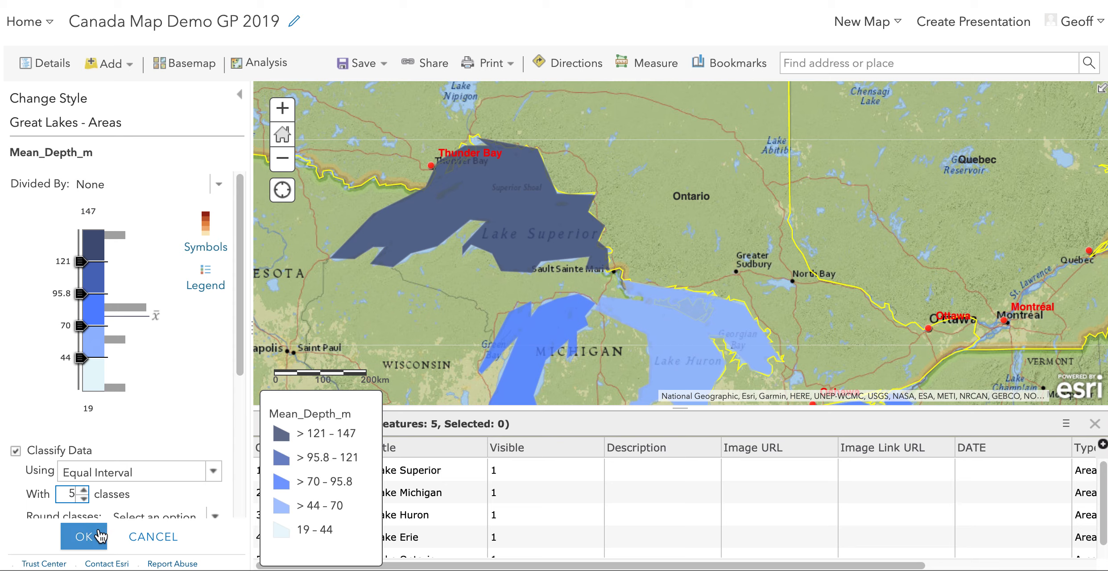
pyautogui.scroll(-5, 112, 485)
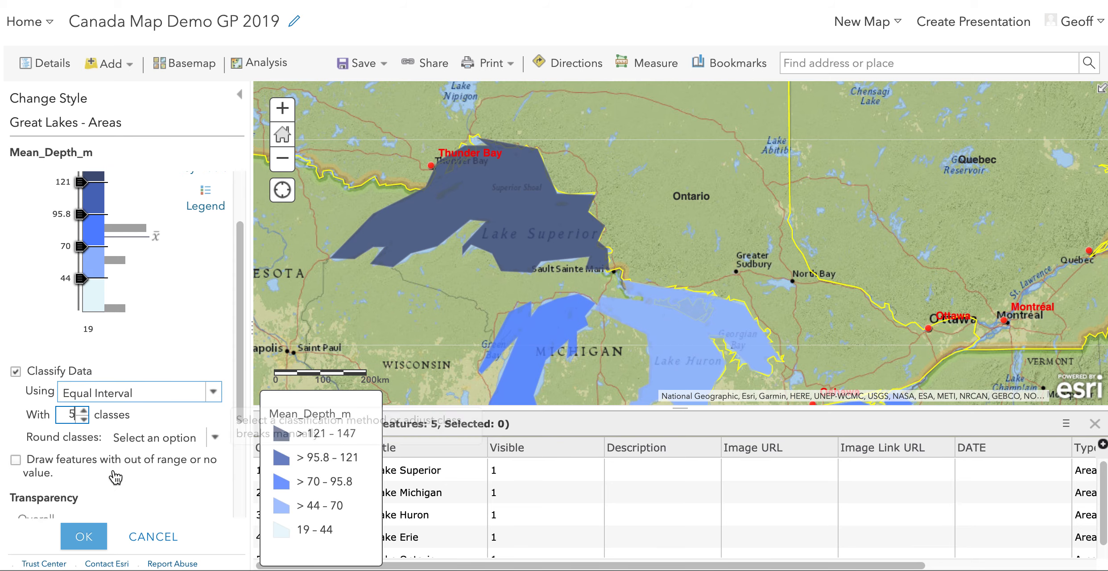
pyautogui.click(83, 537)
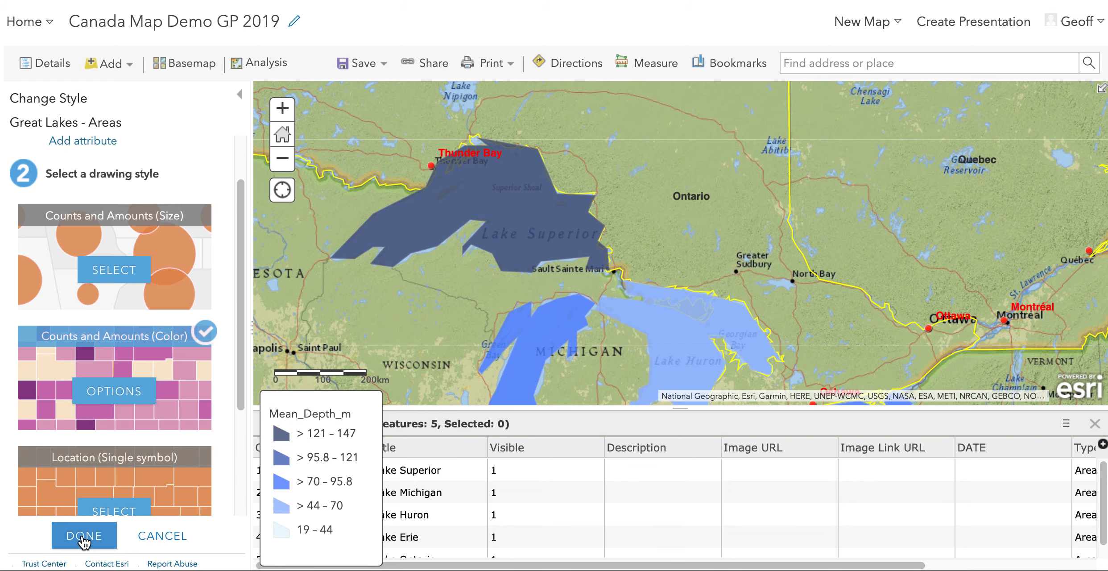
pyautogui.click(84, 537)
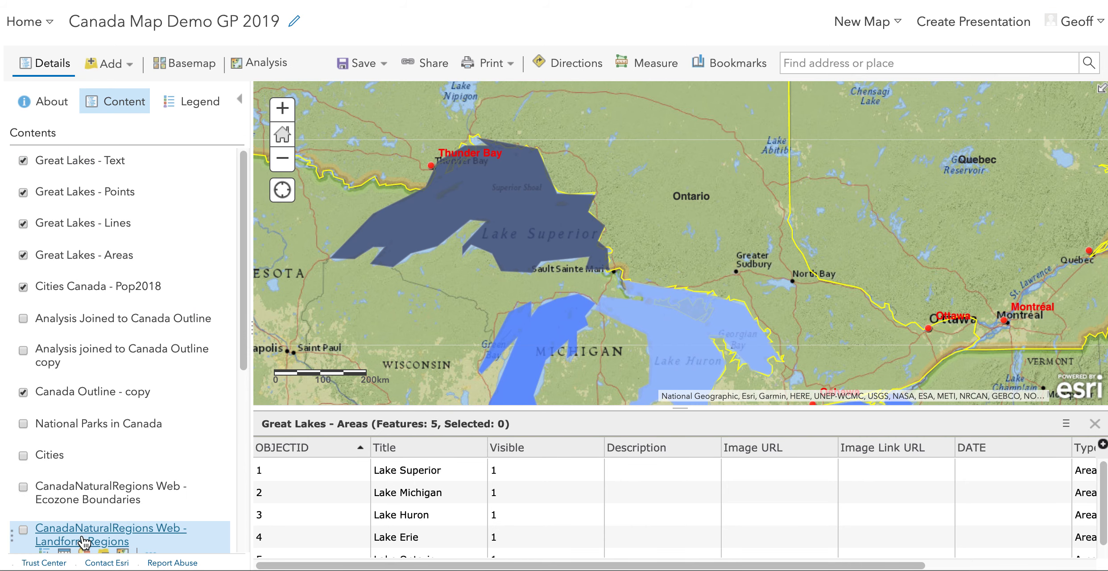
# Step: Close the attribute table and review the map legend for the Great Lakes - Areas depth classes
pyautogui.click(1095, 424)
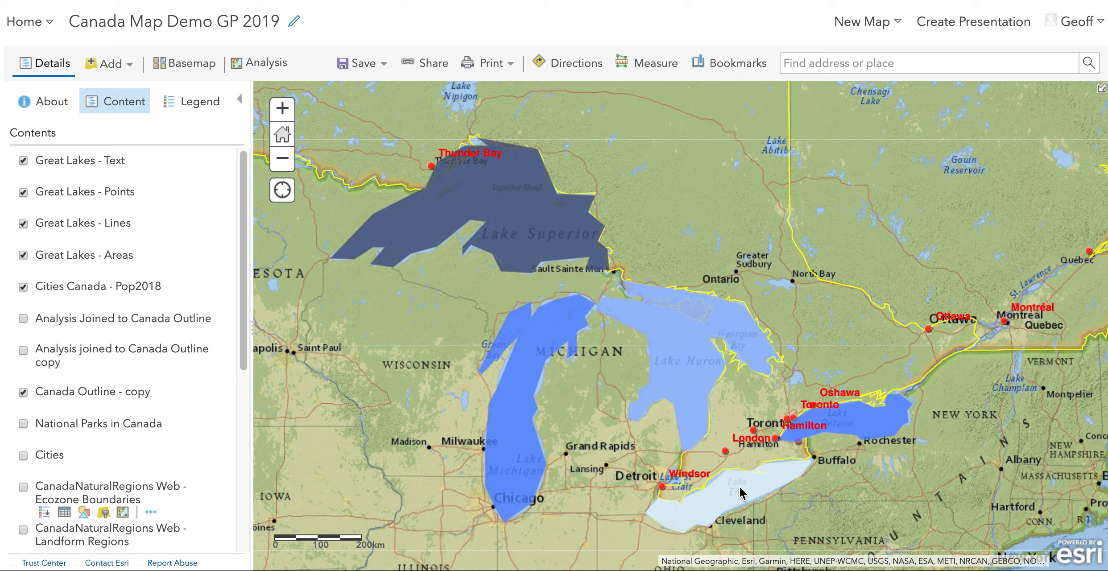
pyautogui.click(195, 106)
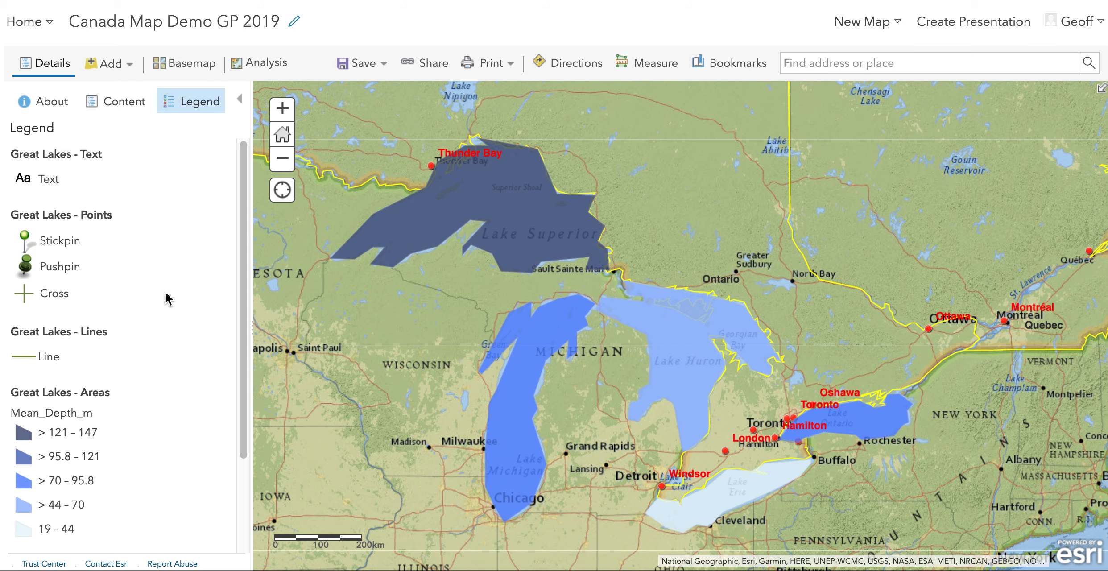
pyautogui.scroll(-3, 155, 440)
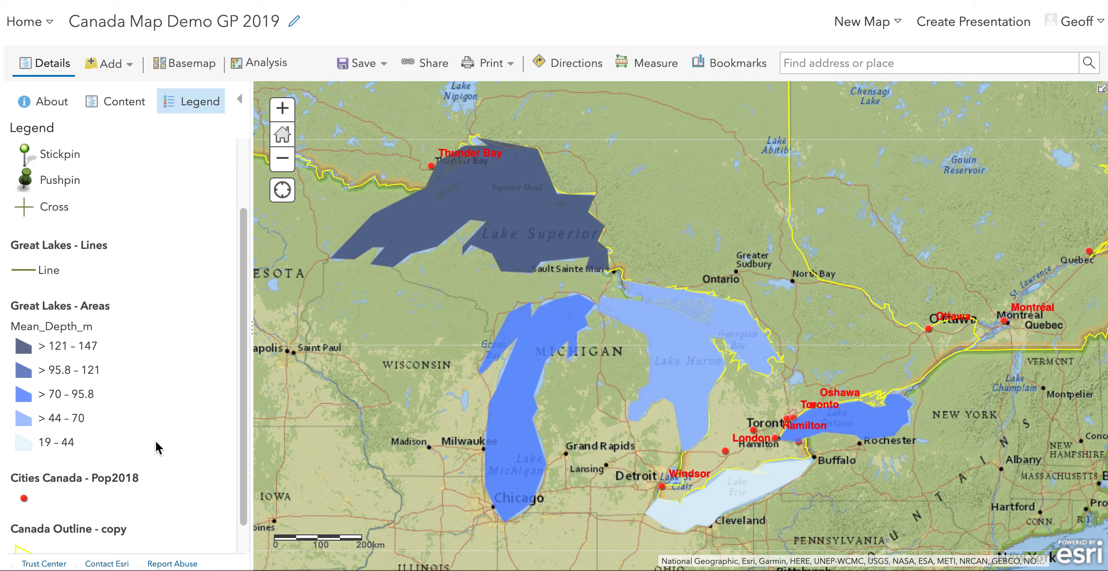